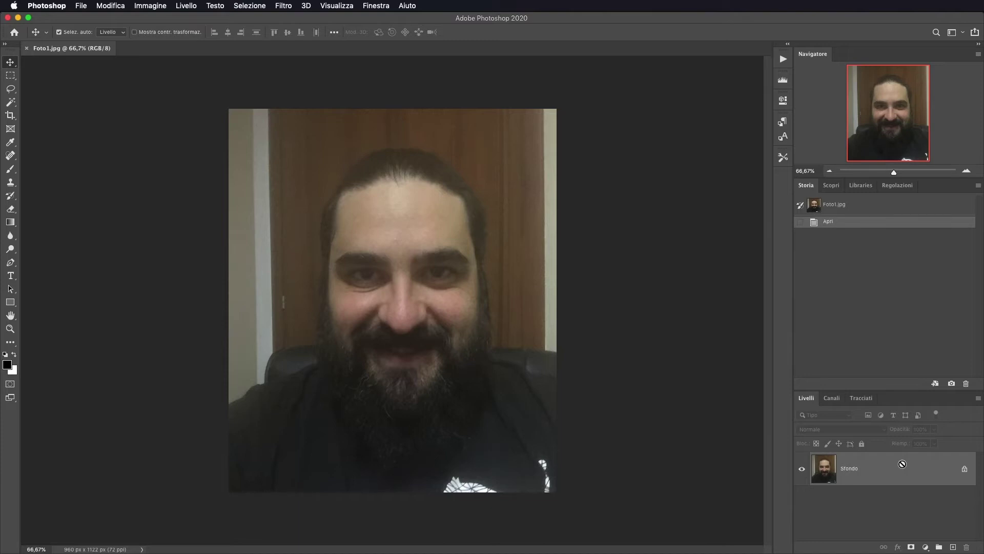
Duplicate the background as Livello 1 and convert that copy with Converti in oggetto avanzato.
key("ctrl+j")
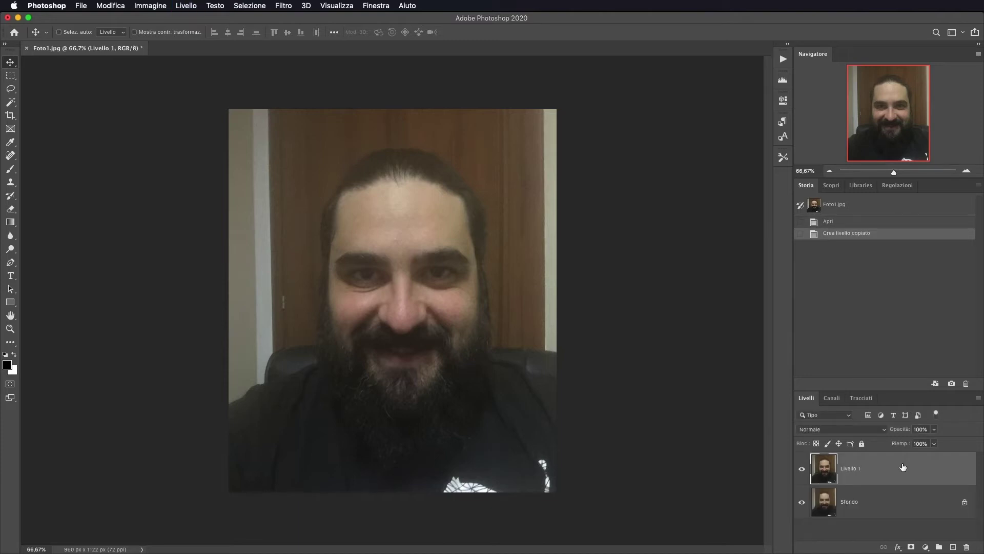
right_click(932, 468)
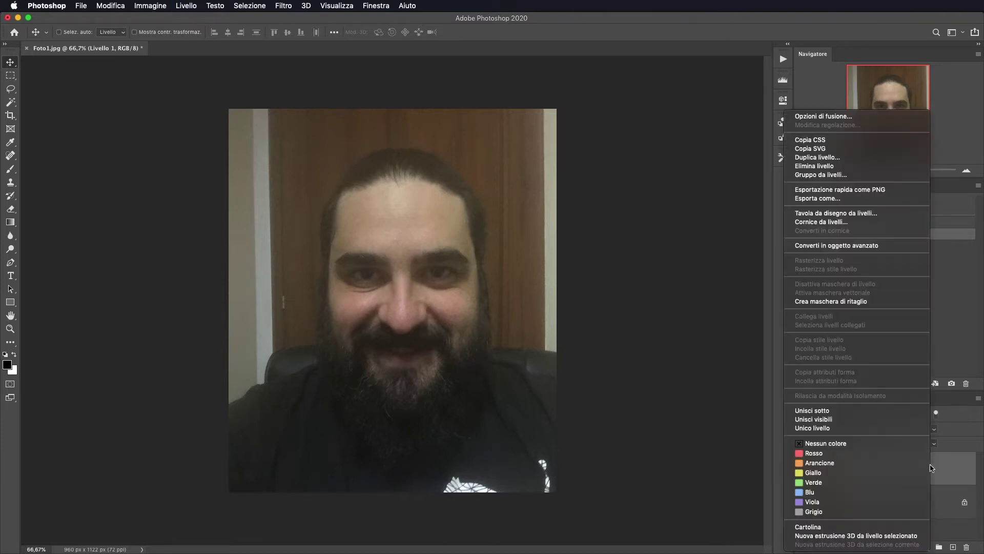
left_click(861, 247)
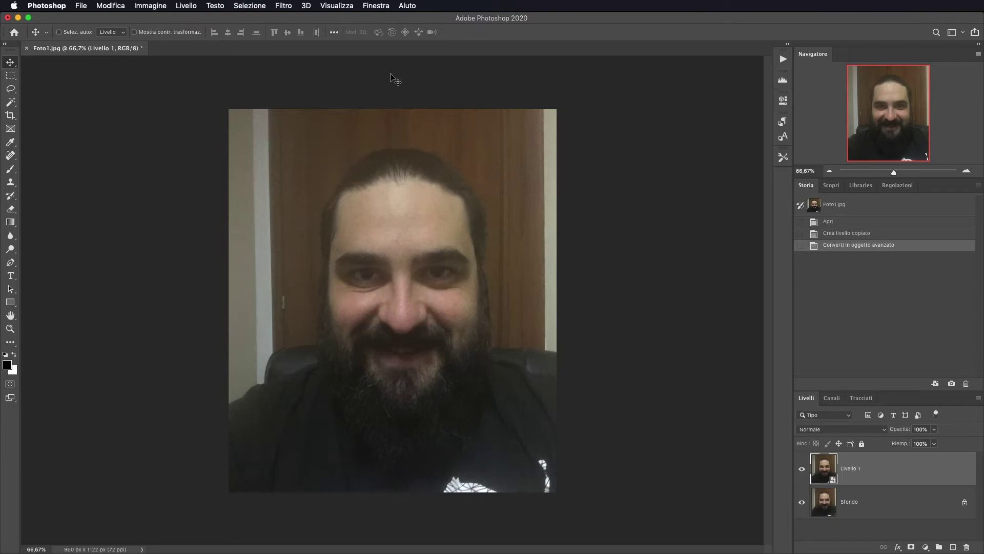
left_click(285, 6)
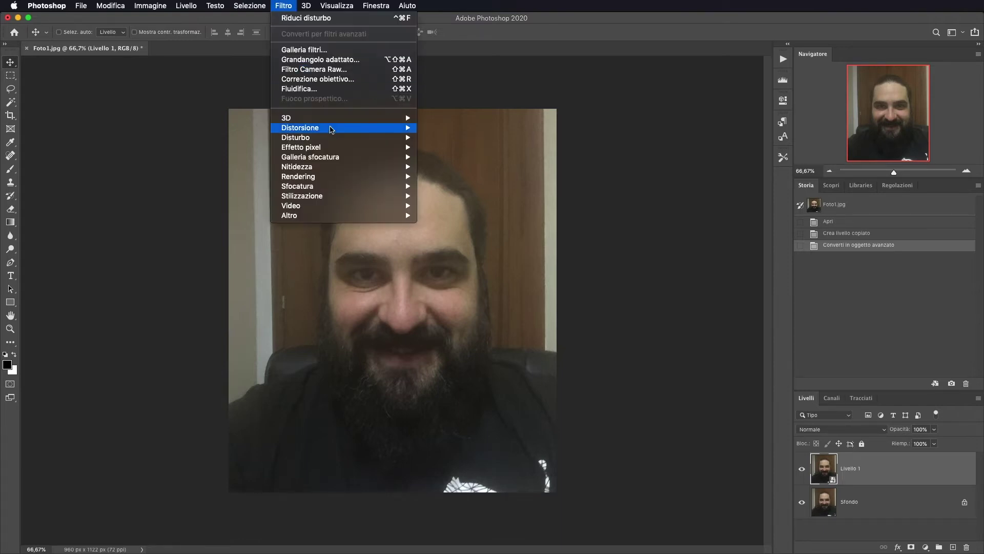
mouse_move(295, 137)
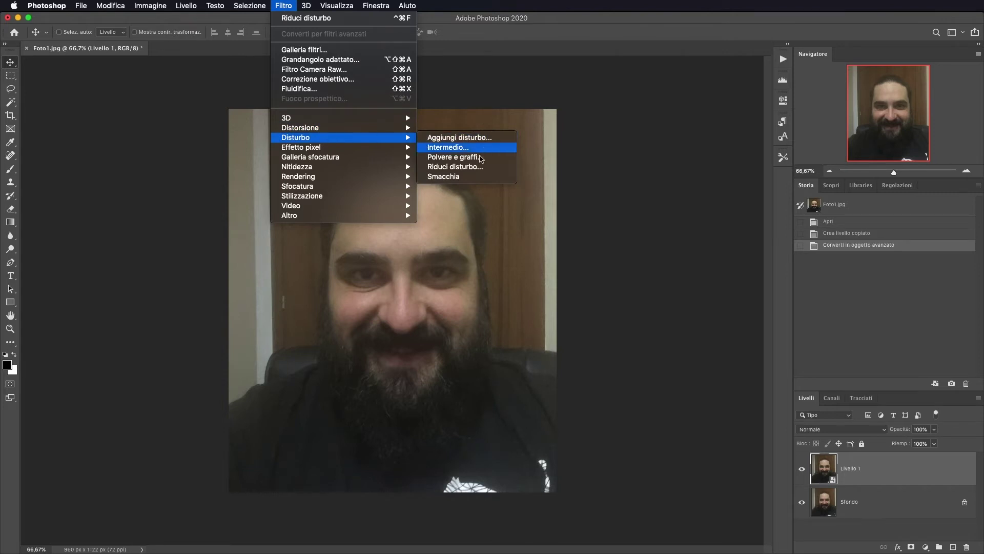
Start Riduci disturbo on Livello 1, moving its dialog aside and setting Intensità to 7.
left_click(456, 166)
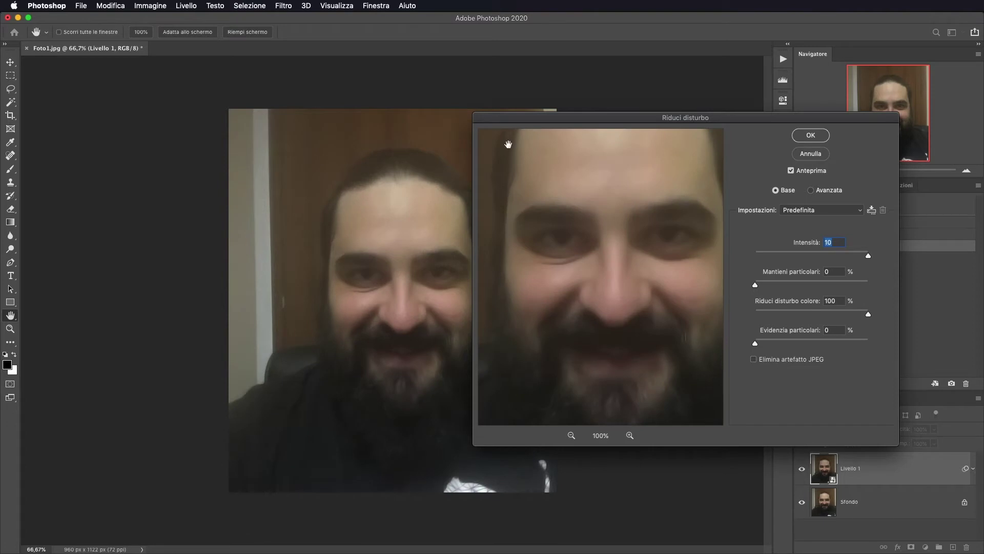
left_click_drag(592, 119, 519, 125)
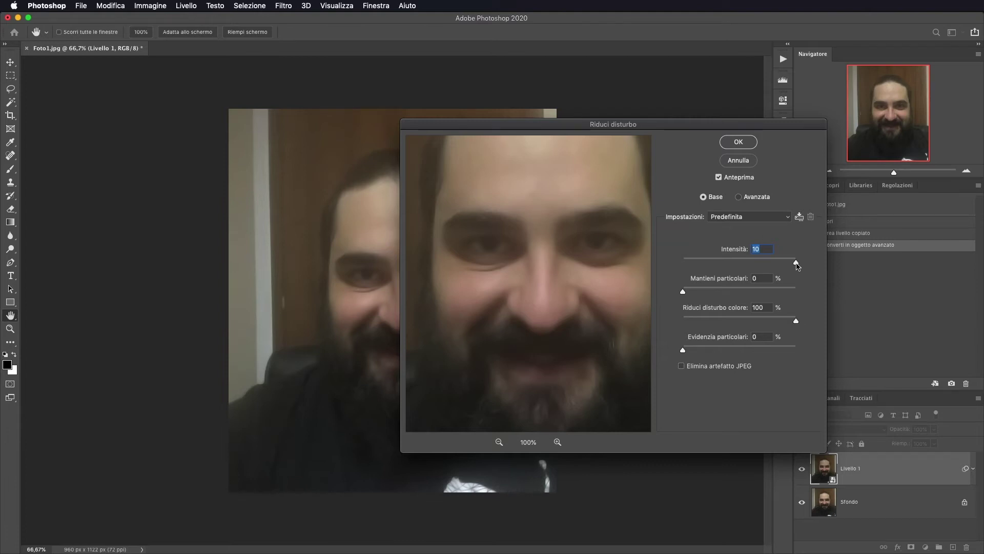
left_click_drag(796, 263, 668, 268)
left_click_drag(683, 263, 767, 263)
Try the detail sliders, settle on Mantieni particolari 0, colore 100, Evidenzia 0, and apply.
left_click(683, 293)
left_click_drag(683, 293, 804, 295)
left_click_drag(796, 293, 660, 297)
left_click_drag(796, 321, 671, 327)
left_click_drag(683, 321, 806, 323)
left_click_drag(683, 350, 772, 349)
left_click_drag(772, 349, 807, 352)
left_click_drag(796, 351, 659, 350)
left_click(738, 142)
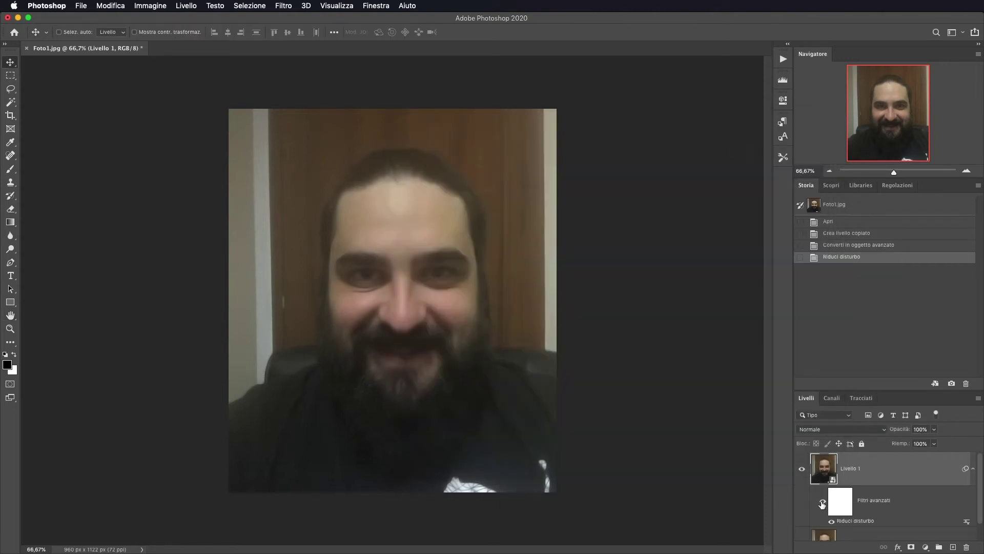
left_click(822, 502)
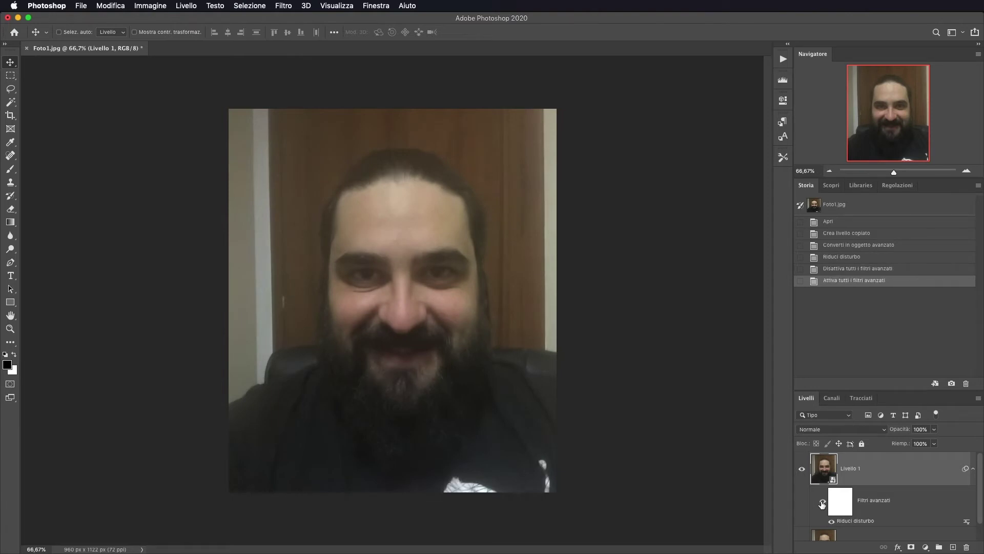
left_click(822, 502)
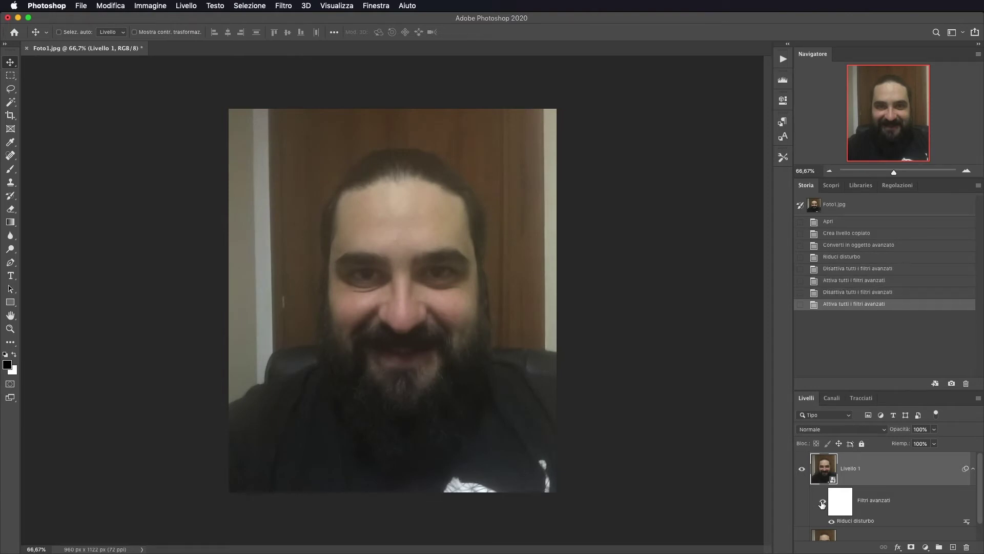
left_click(822, 503)
left_click(822, 503)
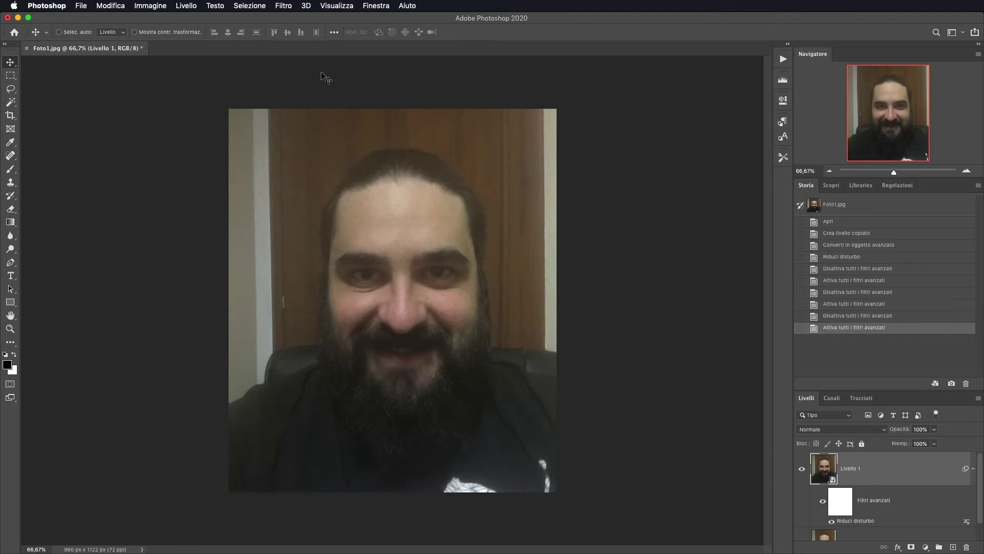
left_click(285, 6)
mouse_move(323, 186)
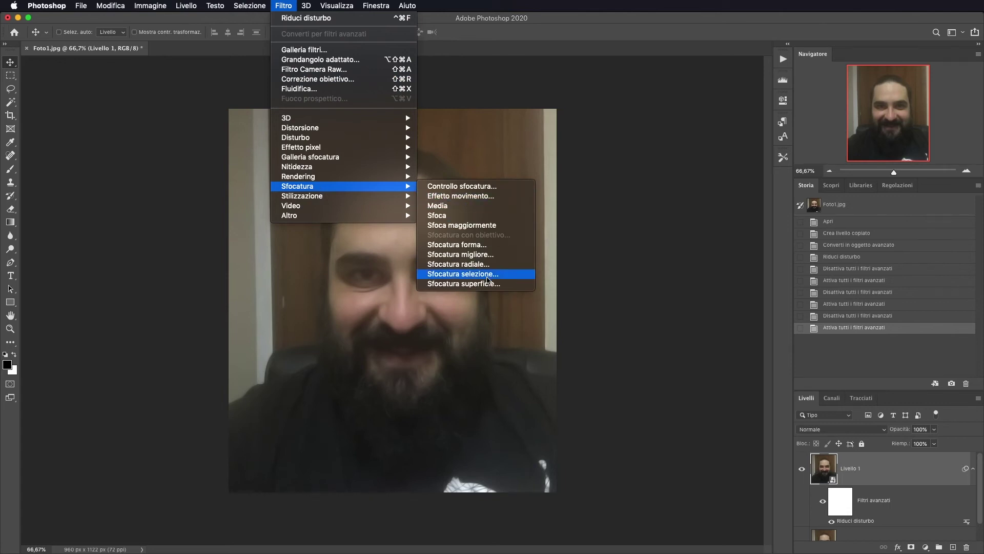
Apply Sfocatura superficie to Livello 1 with Raggio 27 and Soglia 50.
left_click(460, 283)
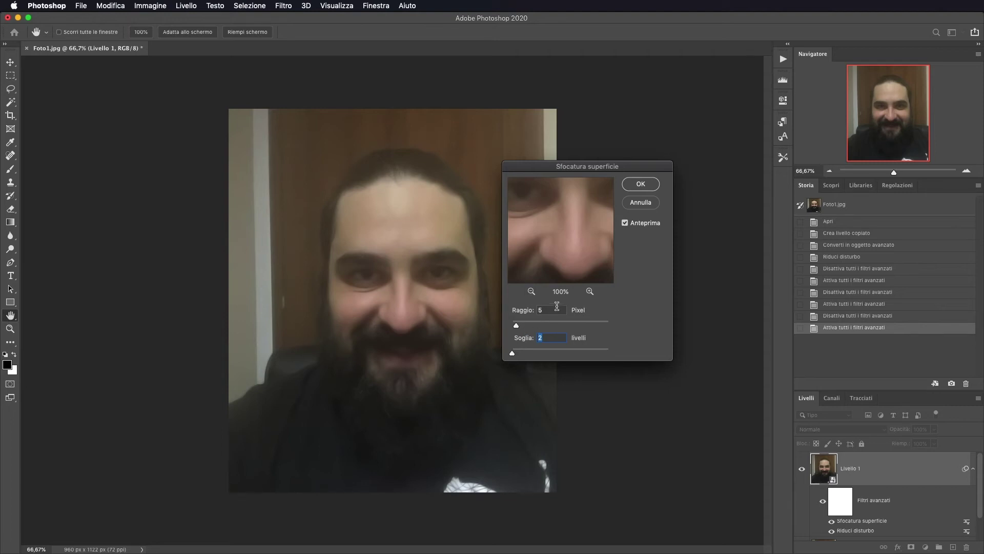
left_click(516, 327)
left_click_drag(512, 353, 625, 355)
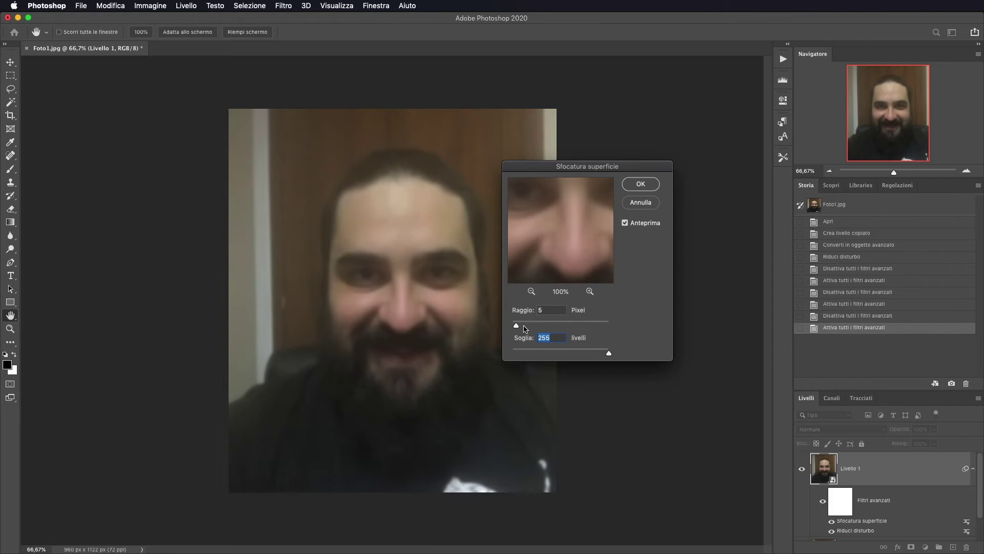
mouse_move(515, 326)
left_mouse_down()
mouse_move(540, 327)
mouse_move(517, 327)
left_mouse_up()
left_click_drag(609, 353, 516, 354)
key("Return")
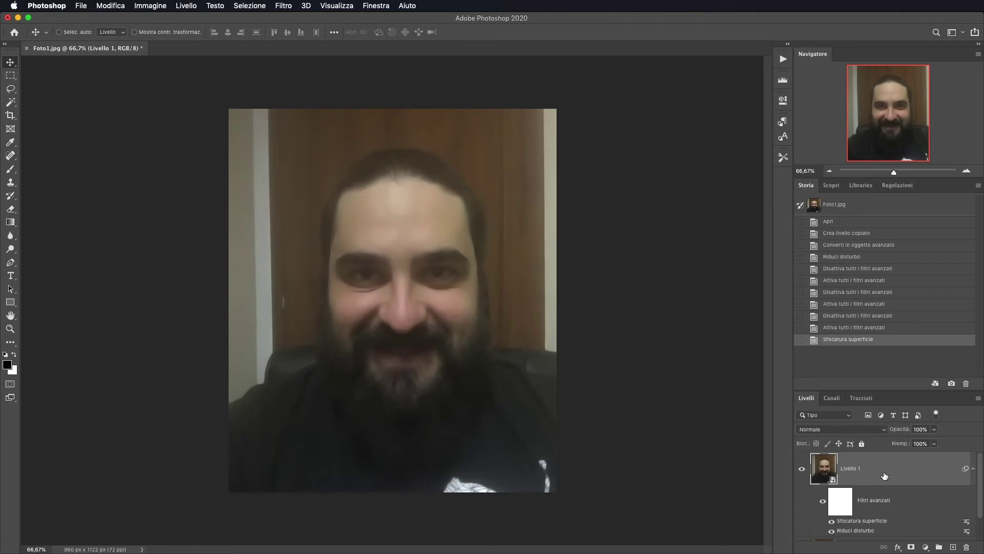
Duplicate the smoothed layer as Livello 1 copia and collapse its smart filter list.
key("super+j")
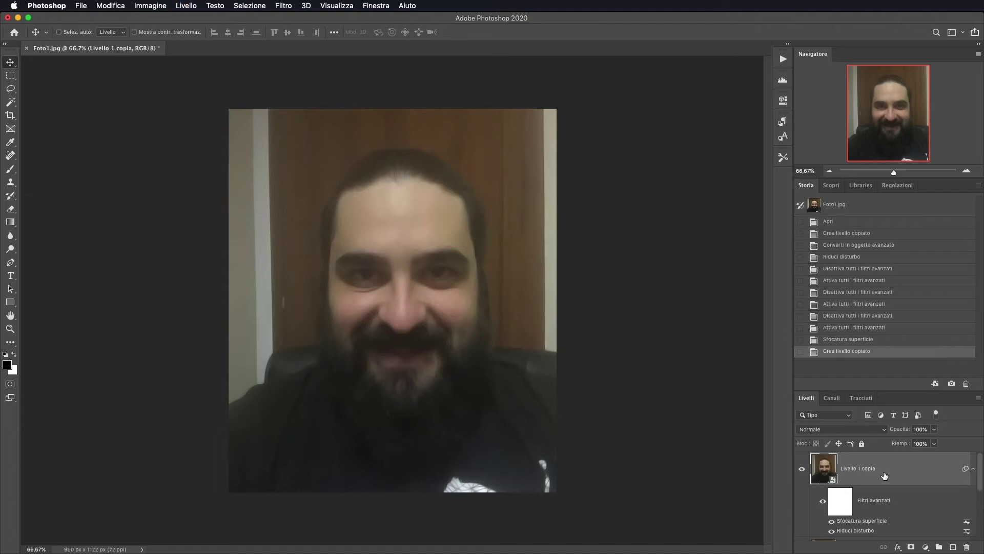
scroll(871, 475, "down", 2)
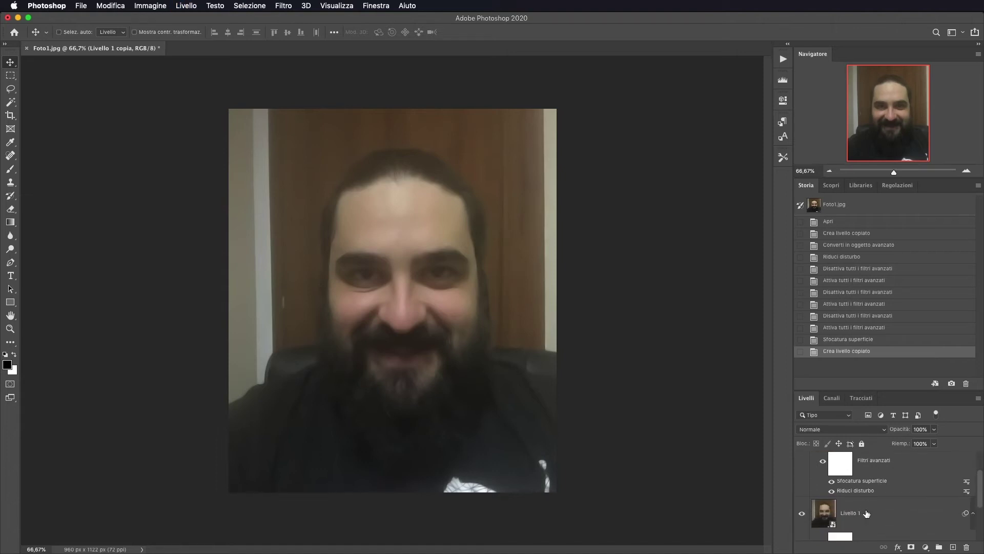
scroll(848, 515, "up", 2)
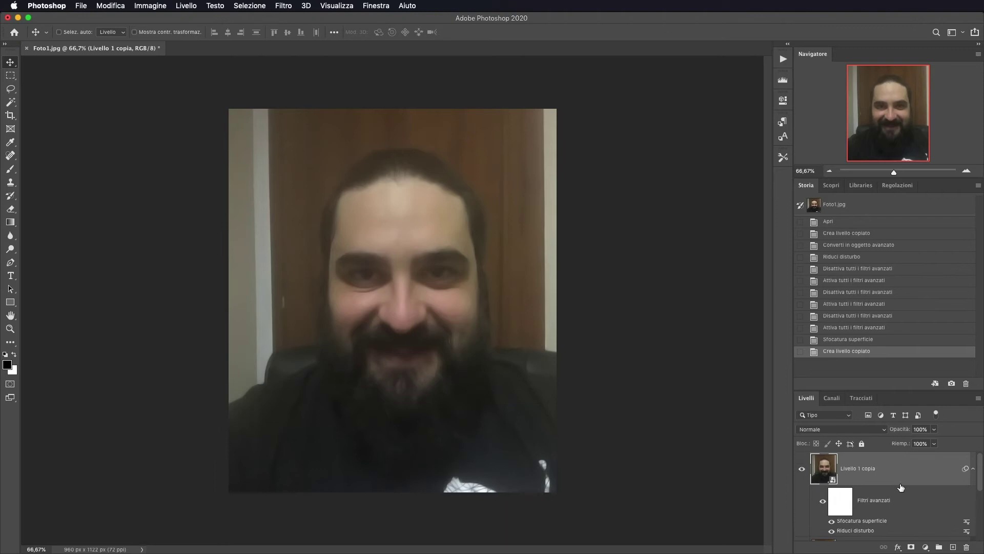
left_click(973, 468)
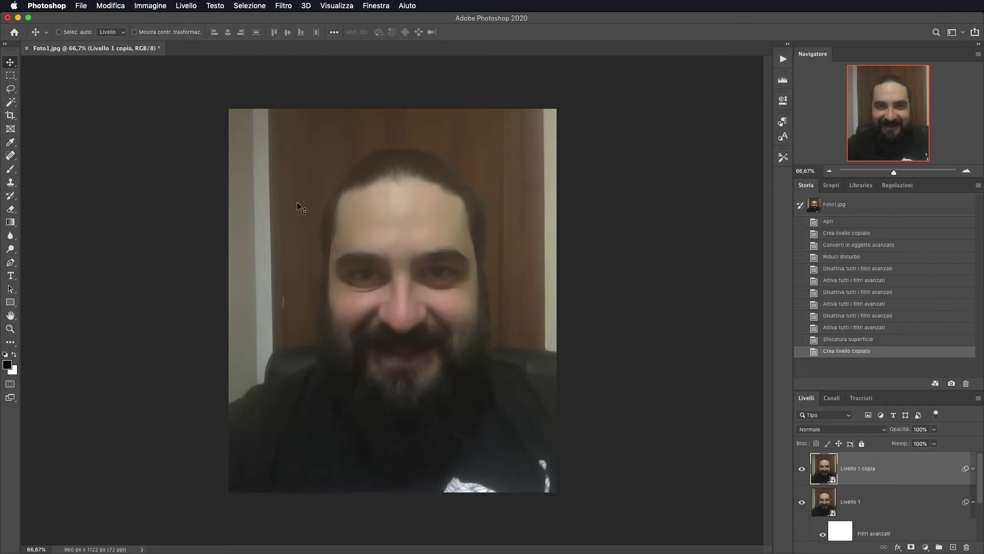
Apply Accentua passaggio to Livello 1 copia with a radius of about 4,5 pixels.
left_click(283, 6)
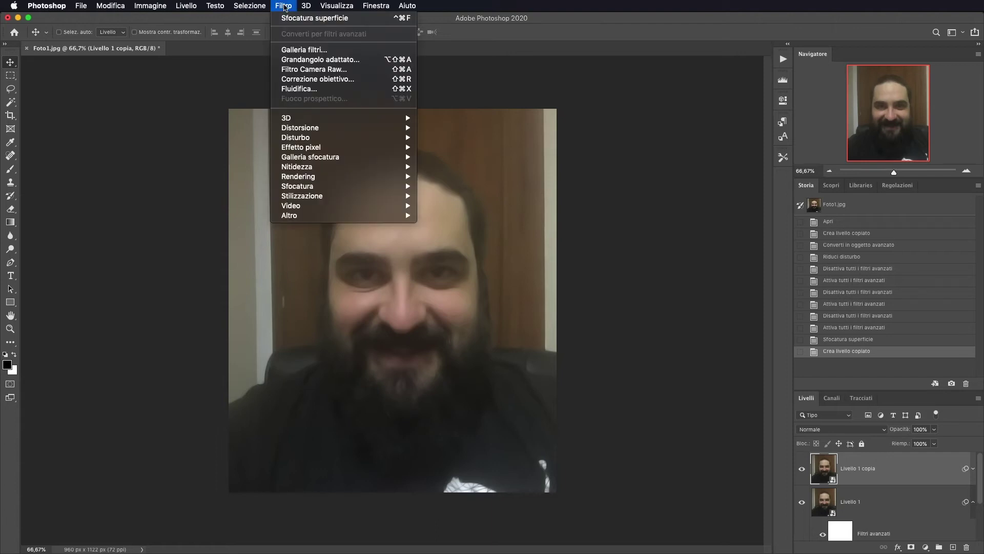
mouse_move(339, 215)
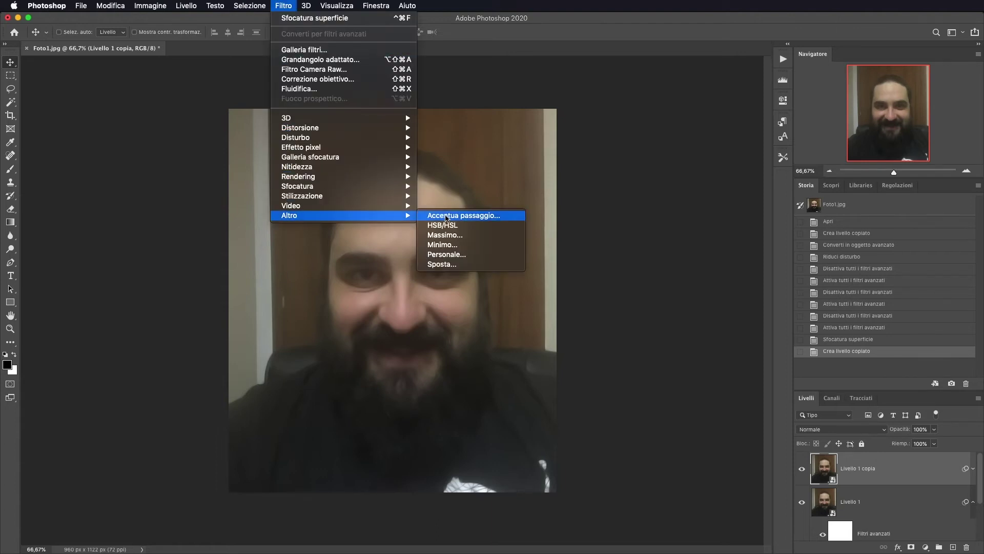
left_click(447, 215)
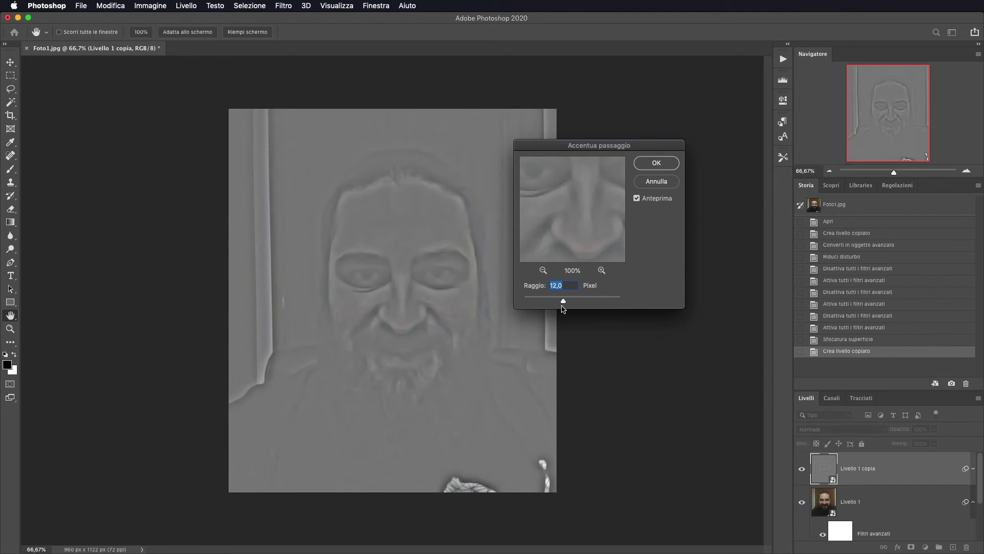
left_click_drag(564, 303, 617, 303)
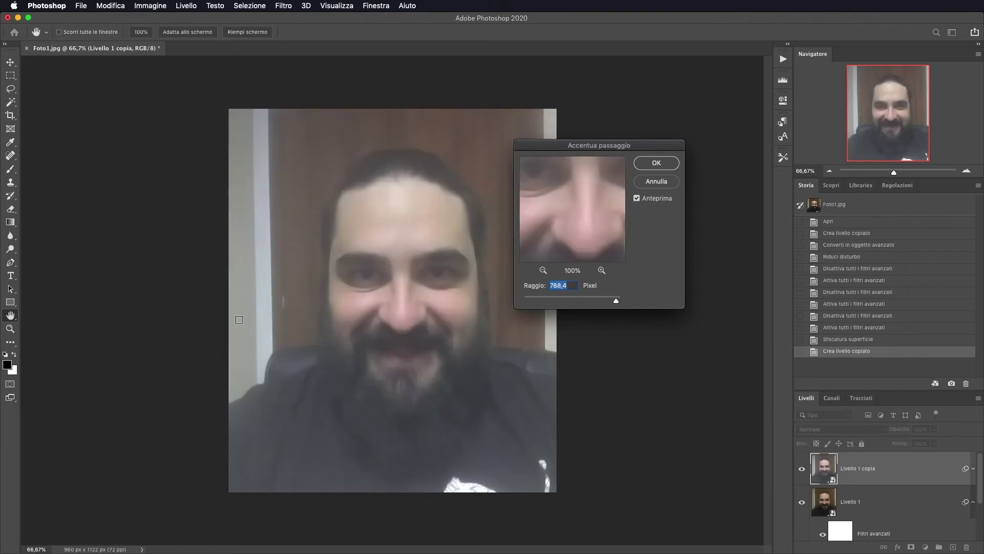
left_click(621, 302)
left_click_drag(622, 302, 511, 303)
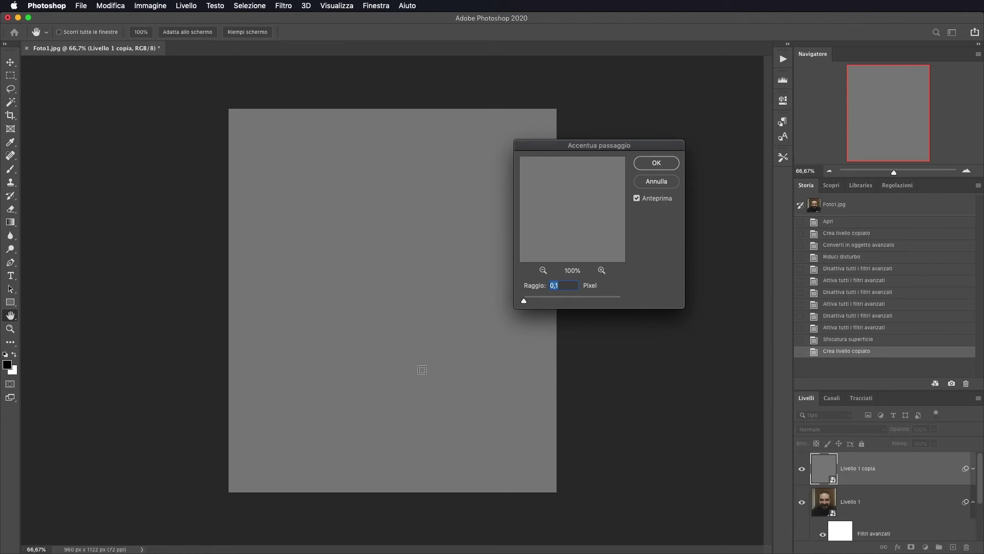
left_click_drag(523, 302, 542, 302)
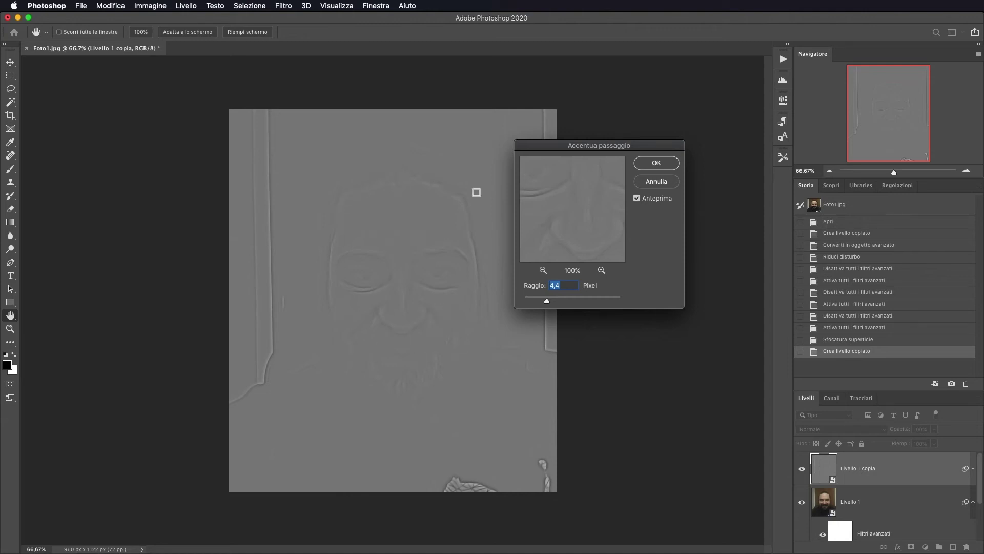
left_click_drag(547, 301, 549, 302)
left_click(656, 162)
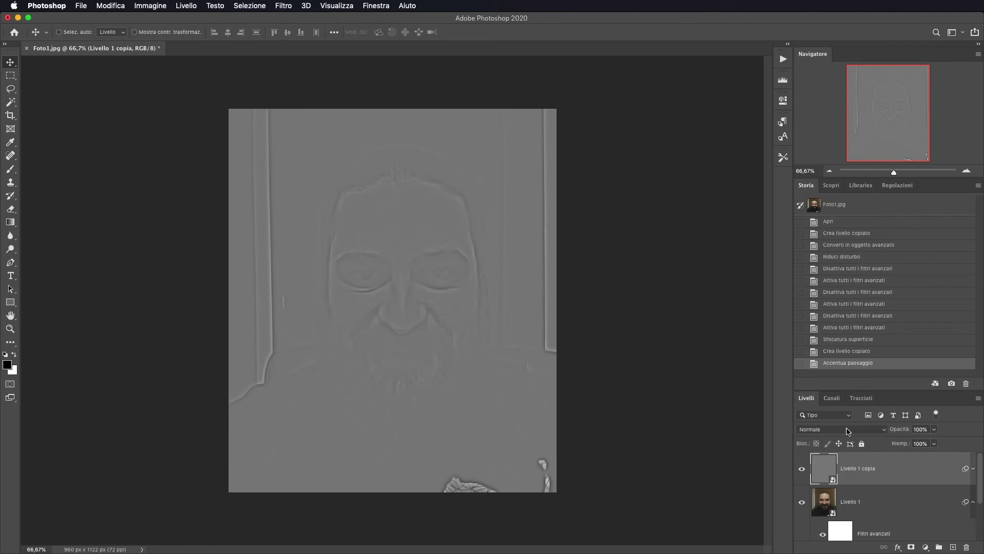
Set Livello 1 copia to Luce soffusa and toggle its visibility to compare the result.
left_click(885, 431)
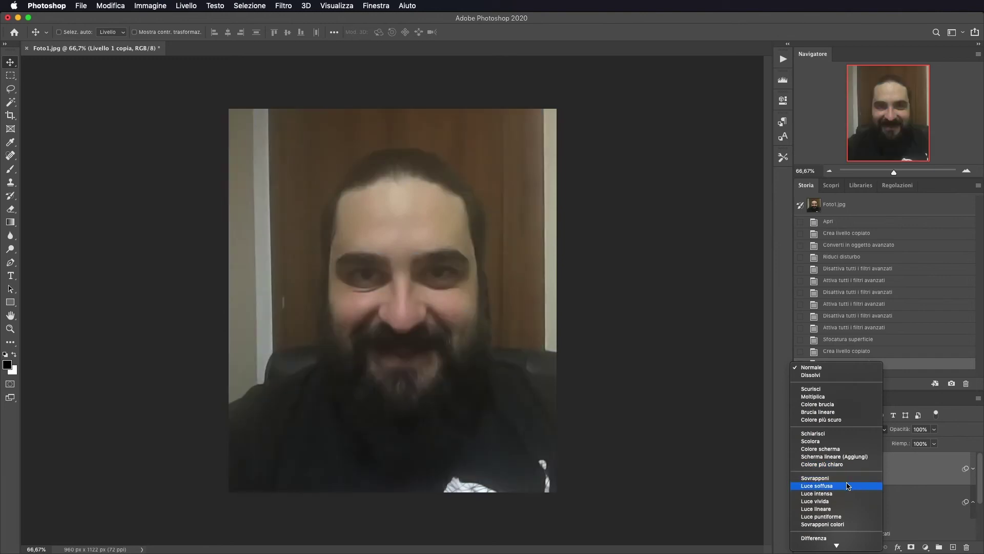
left_click(848, 486)
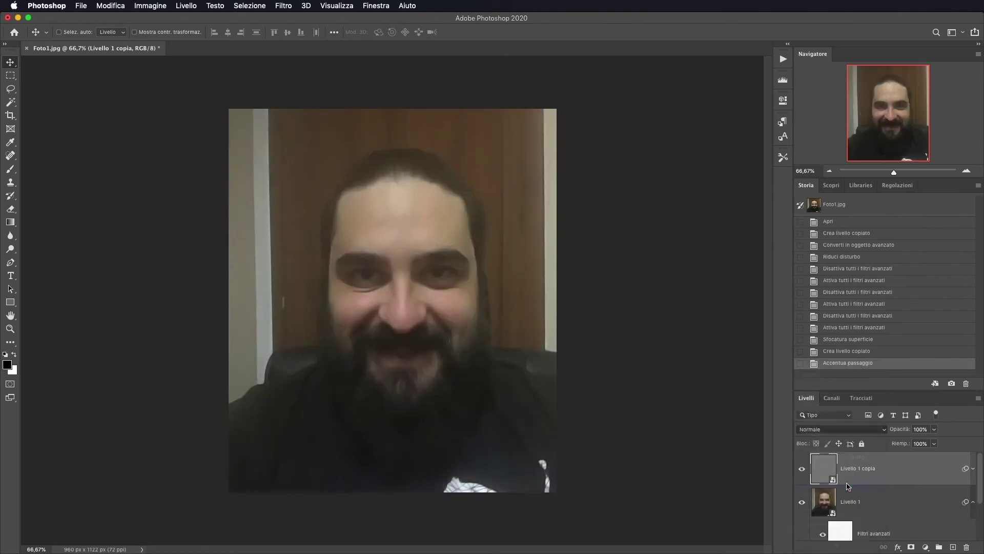
left_click(802, 469)
left_click(803, 471)
left_click(802, 470)
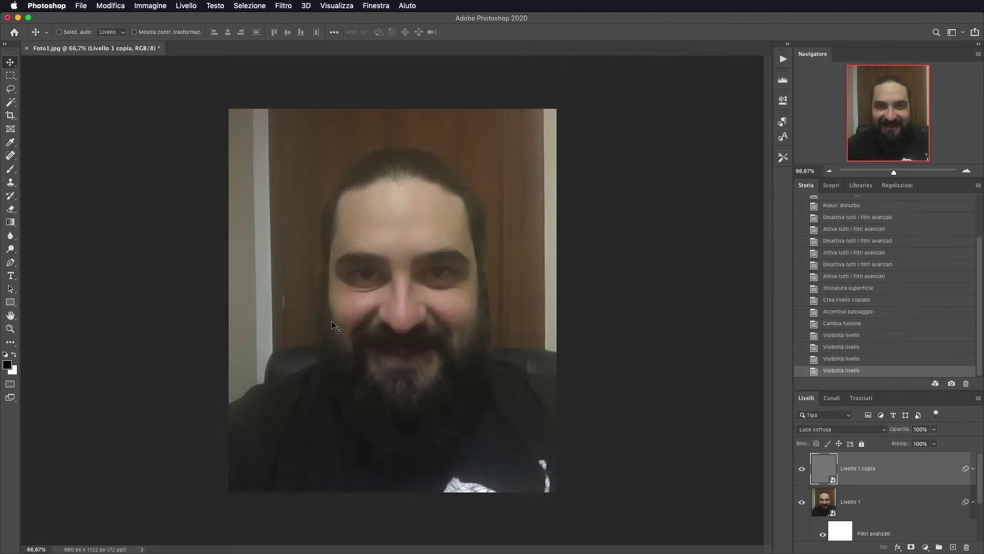
Expand the smart filters in the Layers panel and select Livello 1.
scroll(907, 488, "down", 1)
scroll(907, 488, "down", 1)
scroll(907, 488, "down", 2)
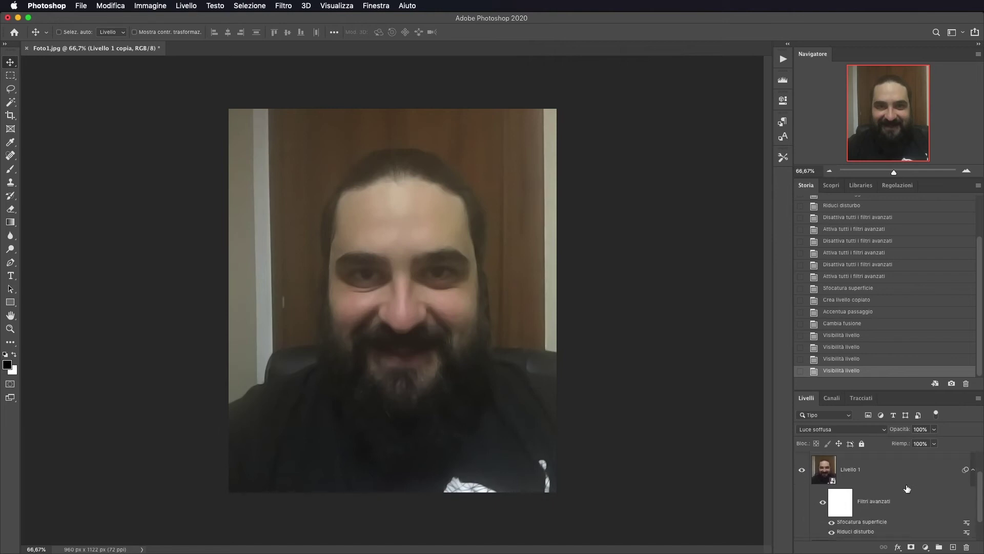
scroll(906, 488, "up", 1)
scroll(907, 488, "down", 2)
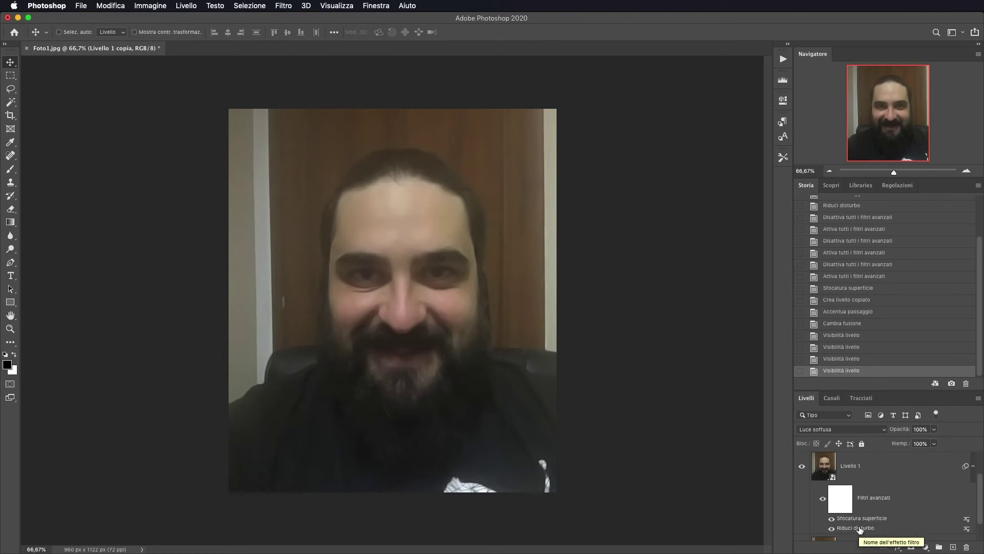
scroll(861, 528, "up", 2)
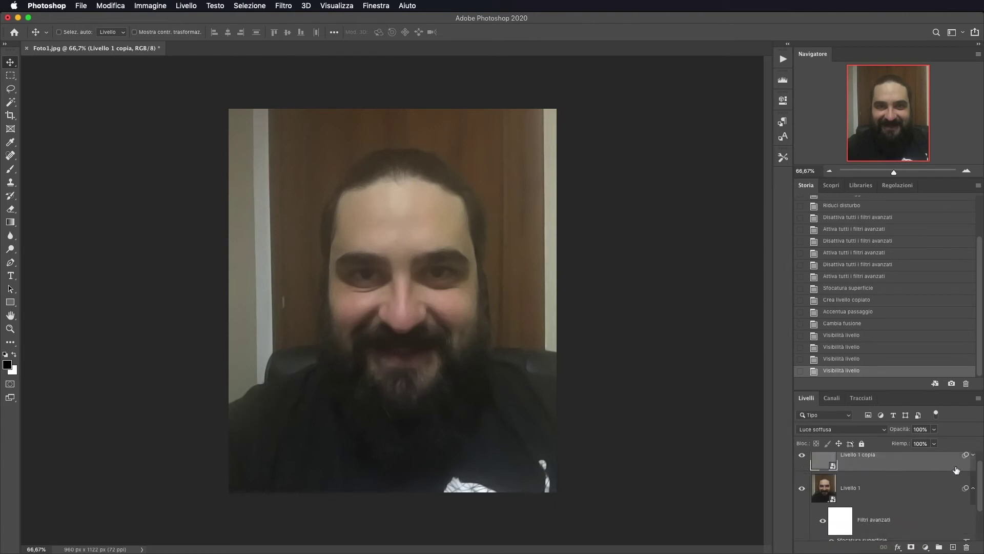
left_click(973, 454)
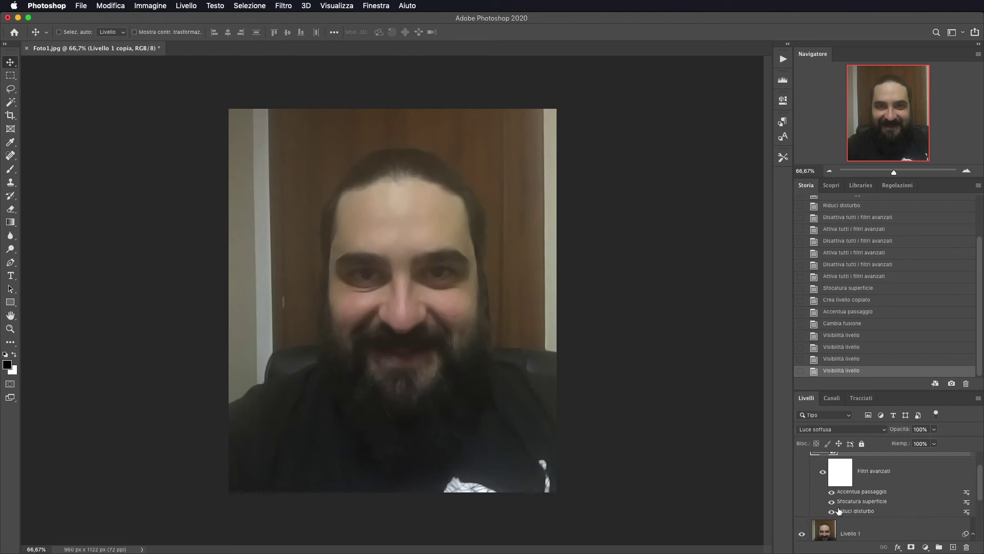
scroll(839, 510, "down", 1)
scroll(838, 510, "down", 1)
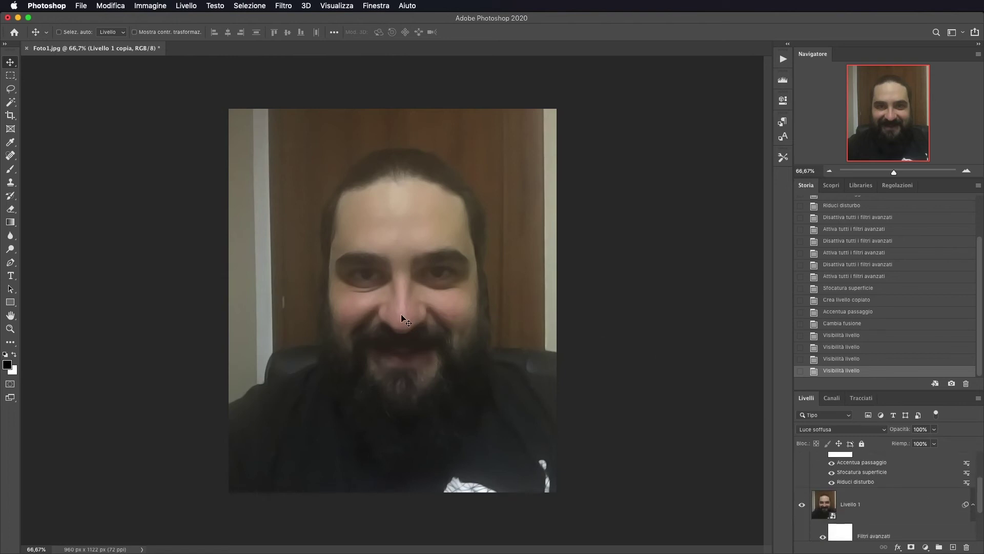
scroll(911, 514, "down", 1)
scroll(911, 514, "down", 1)
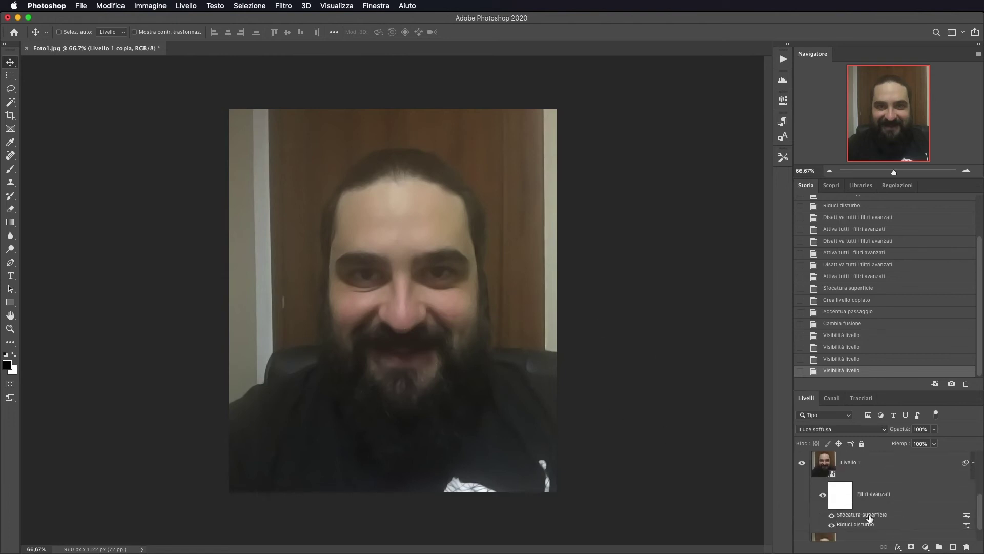
left_click(870, 517)
Reopen Livello 1's Sfocatura superficie and raise Soglia from 4 to 64 levels.
double_click(870, 519)
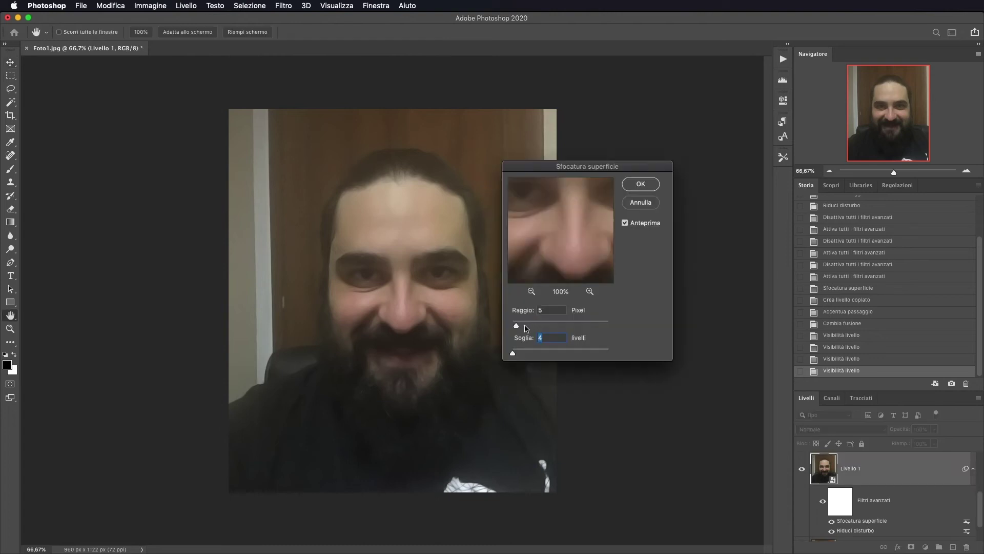
mouse_move(513, 355)
left_mouse_down()
mouse_move(536, 354)
mouse_move(519, 355)
left_mouse_up()
left_click(642, 186)
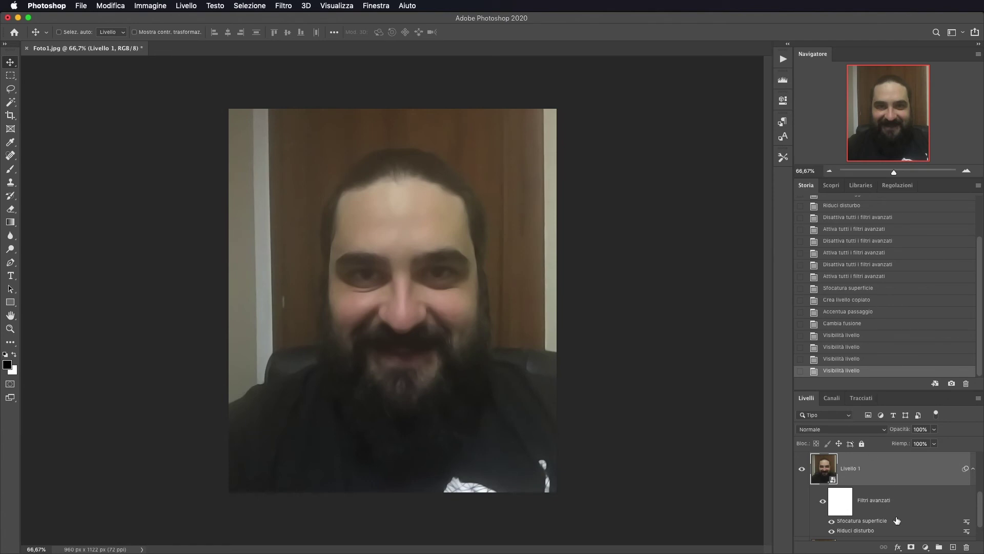
scroll(895, 518, "down", 2)
left_click(803, 524, "alt")
left_click(803, 524, "alt")
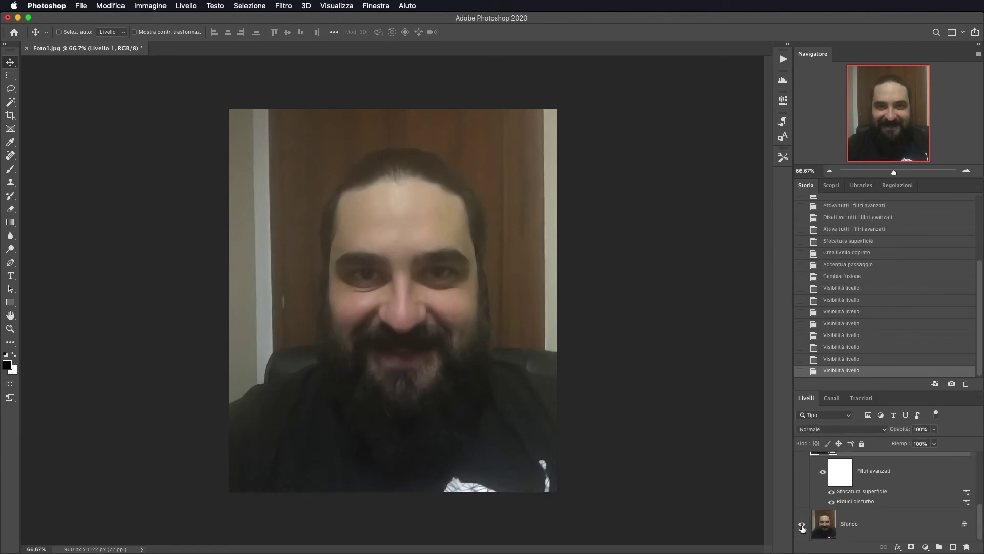
left_click(802, 525, "alt")
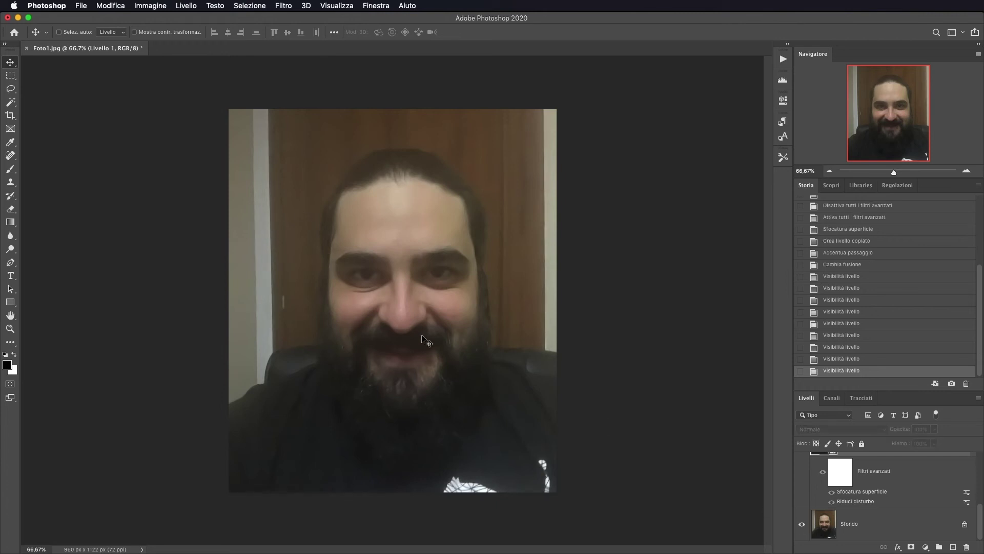
left_click(802, 524, "alt")
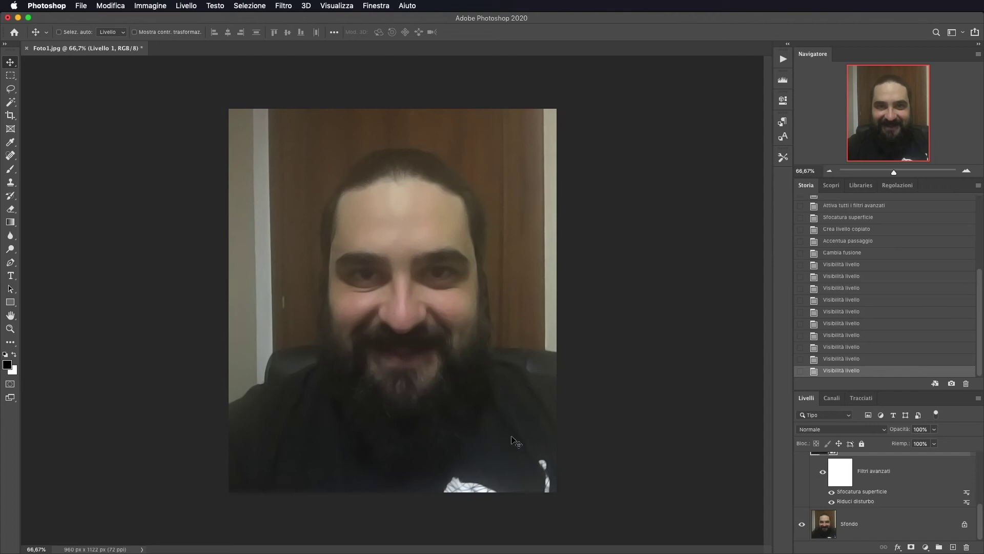
key("super")
left_click(801, 524, "alt")
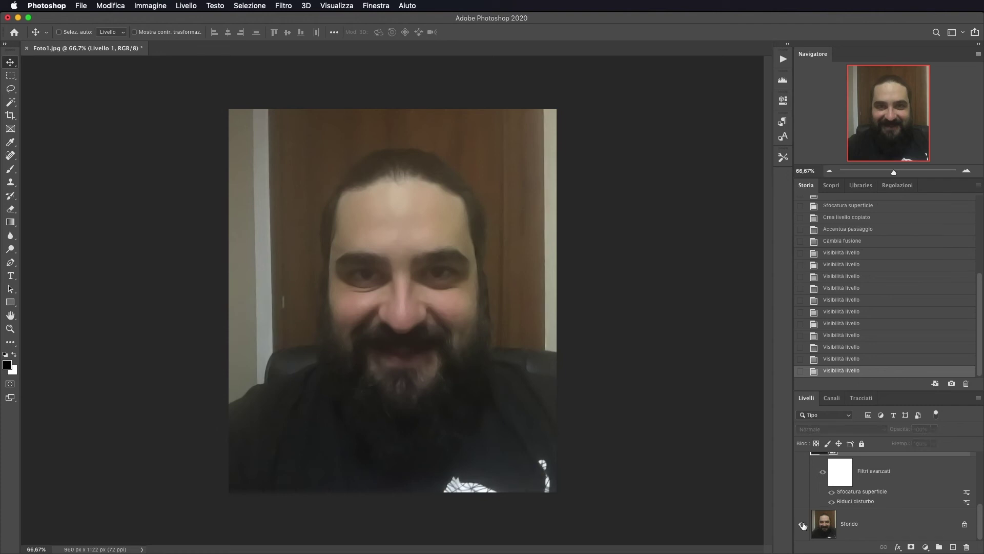
left_click(803, 524, "alt")
left_click(803, 524, "alt")
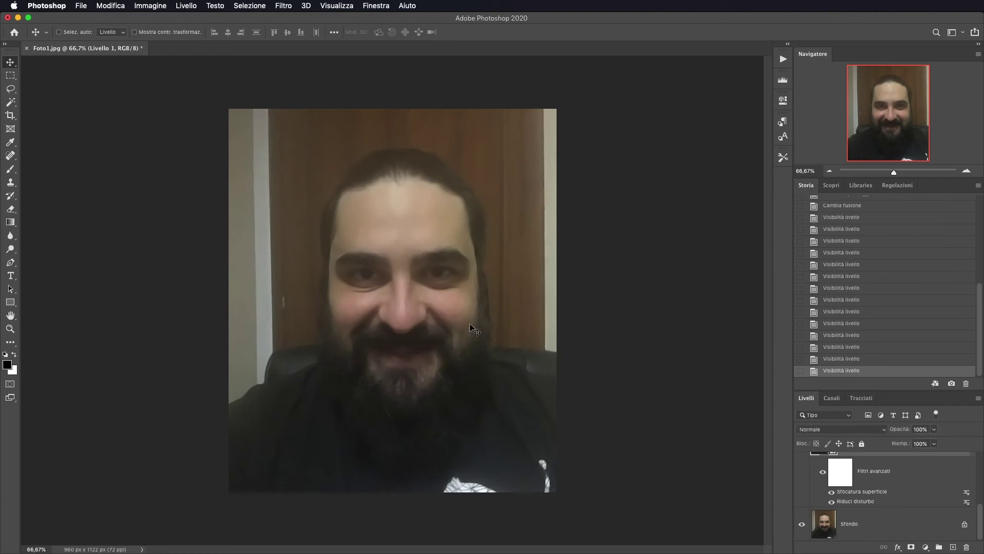
left_click(967, 170)
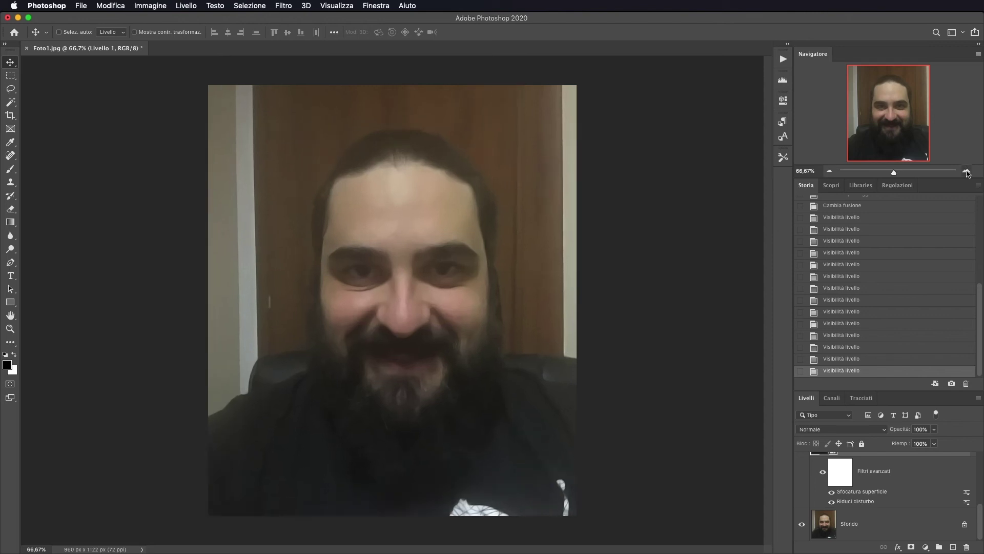
left_click(967, 171)
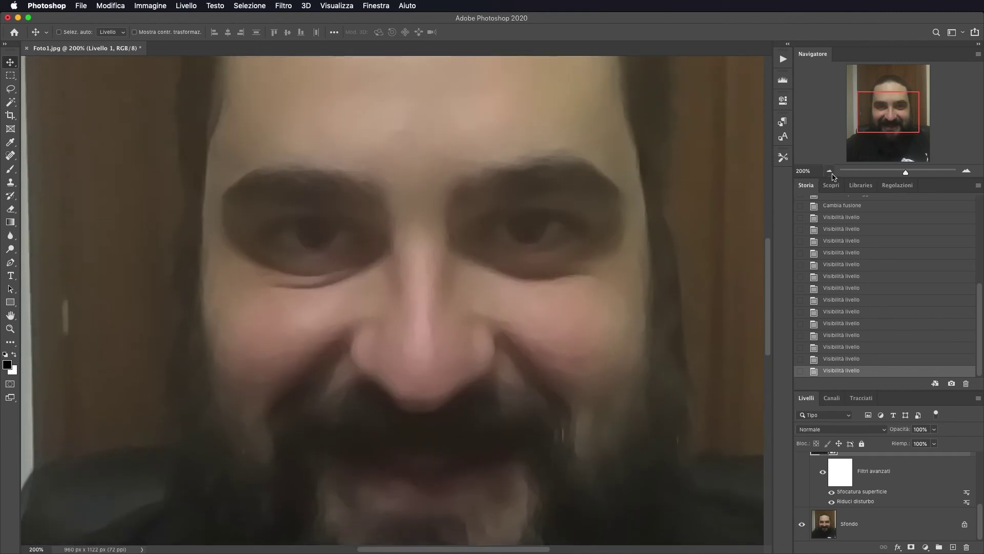
left_click(830, 173)
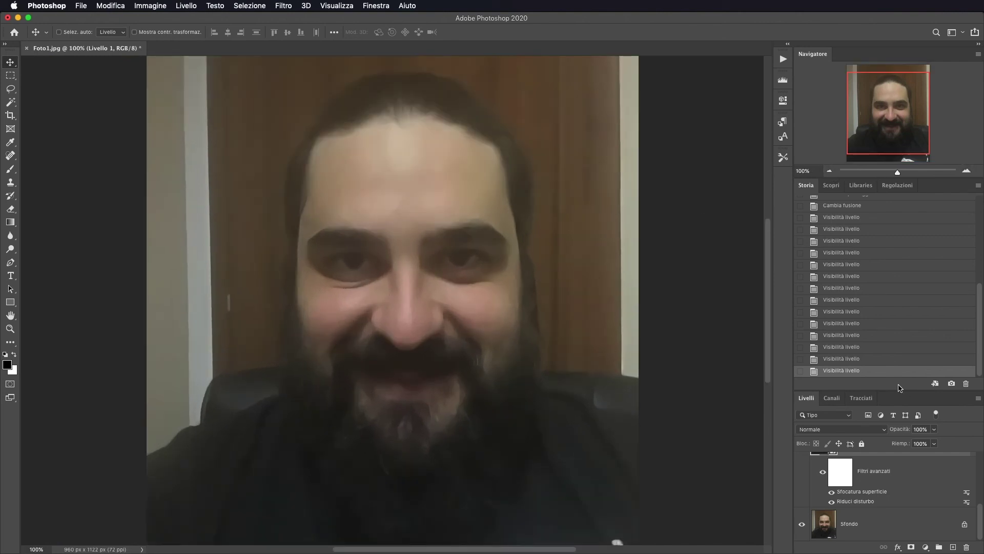
scroll(912, 488, "up", 2)
scroll(912, 488, "up", 2)
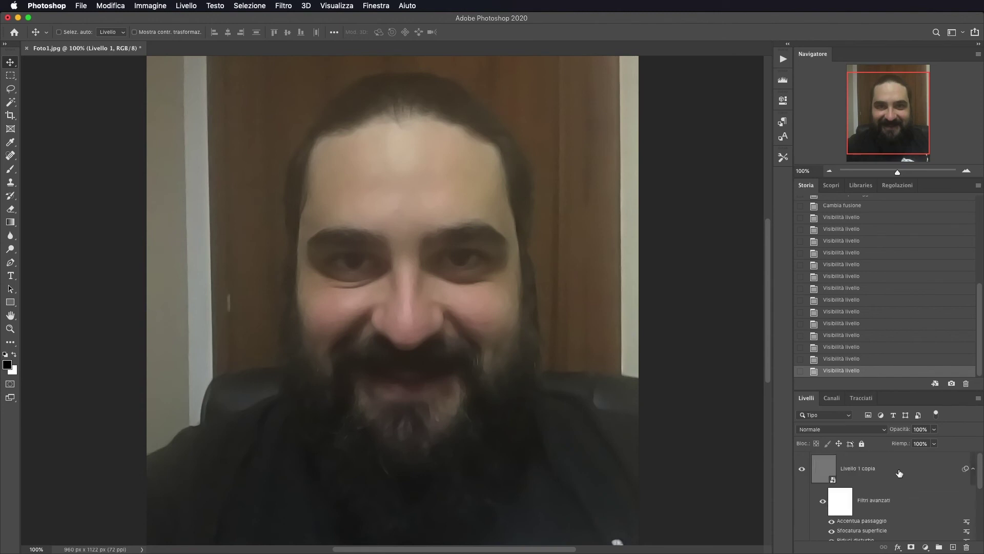
Merge visible layers into Livello 2 and set up the Smudge tool at size 29, strength 30%.
left_click(896, 469)
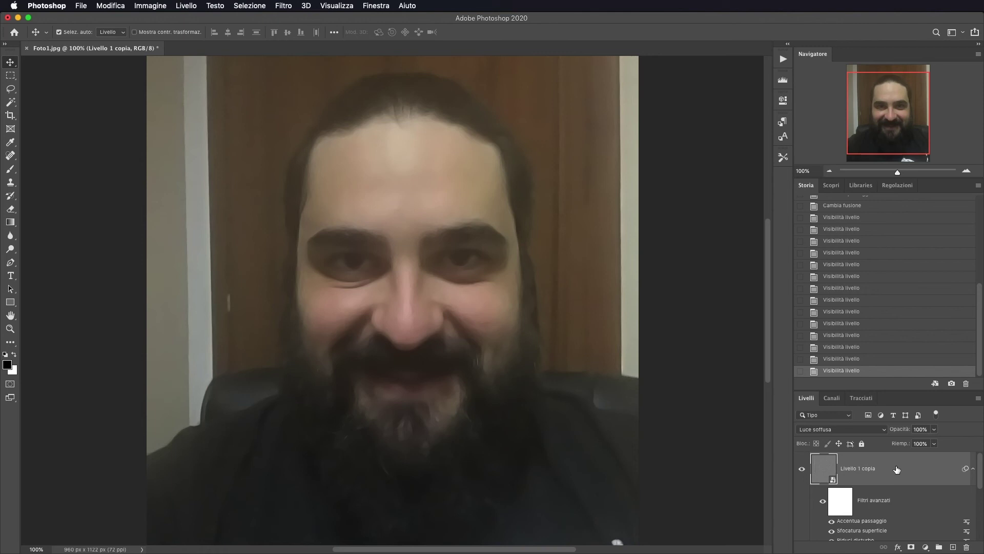
key("super+alt+shift+e")
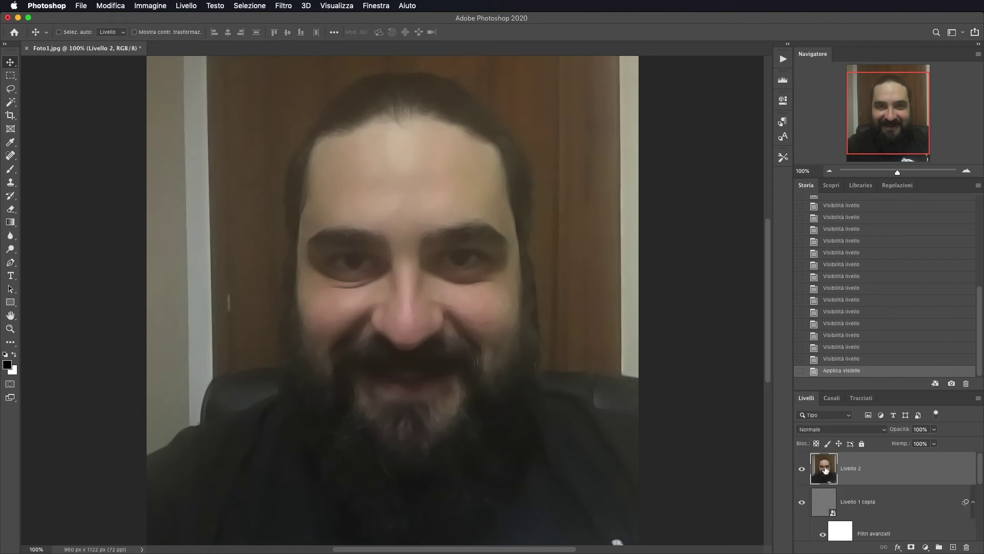
left_click(10, 235)
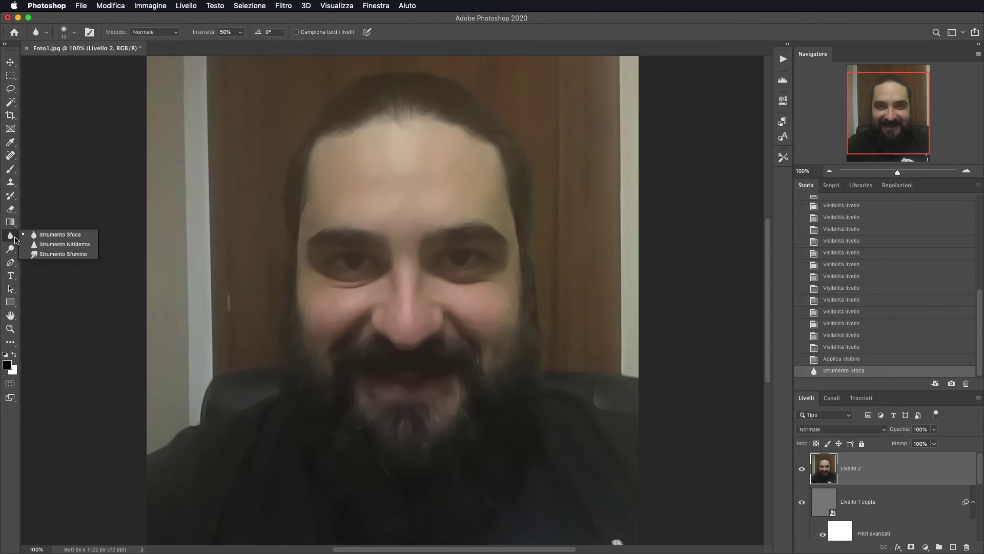
left_click(60, 254)
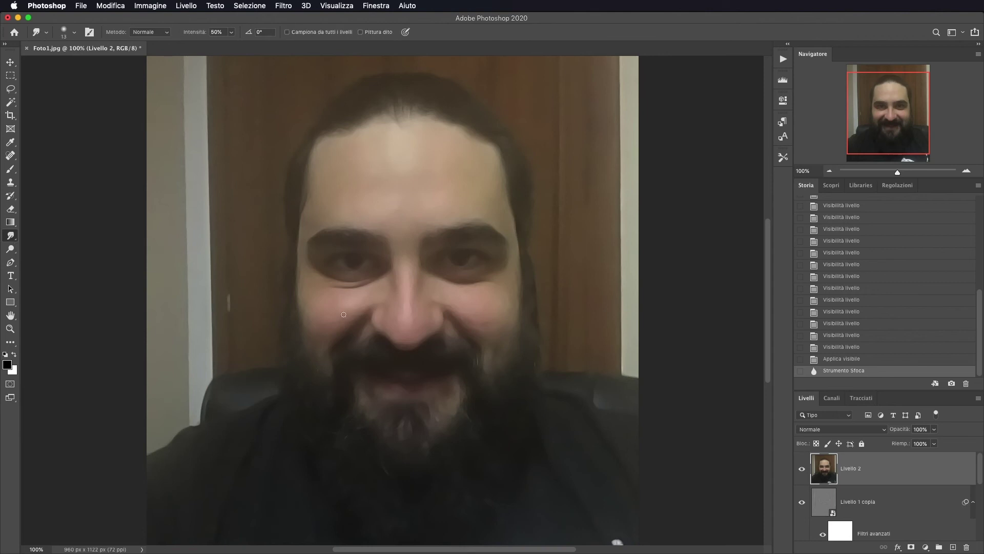
left_click_drag(343, 314, 347, 316)
left_click(232, 32)
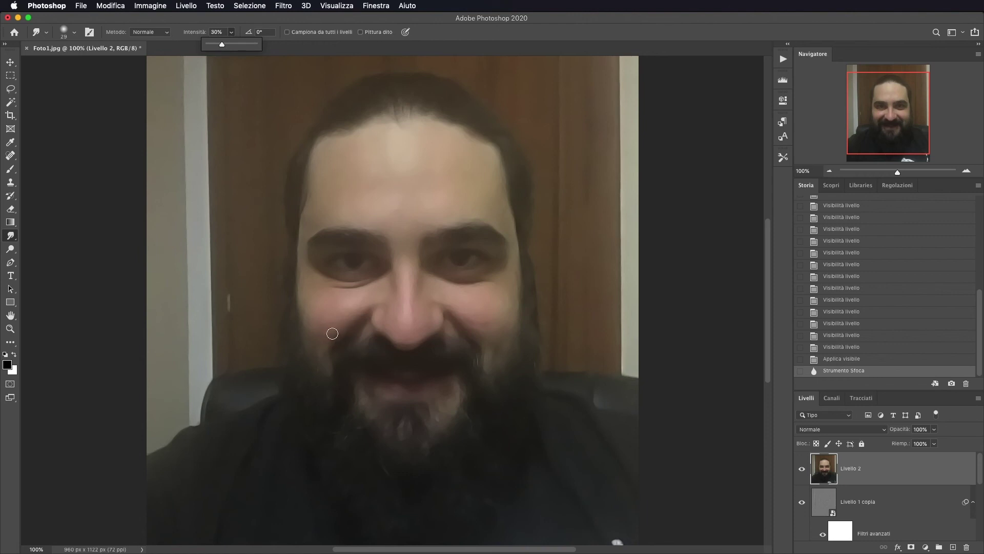
left_click(358, 309)
Smudge both cheeks and the brow on Livello 2, then view the whole portrait.
left_click_drag(359, 309, 328, 333)
mouse_move(476, 331)
left_mouse_down()
mouse_move(457, 312)
mouse_move(506, 334)
mouse_move(501, 306)
mouse_move(471, 329)
mouse_move(446, 304)
mouse_move(461, 313)
left_mouse_up()
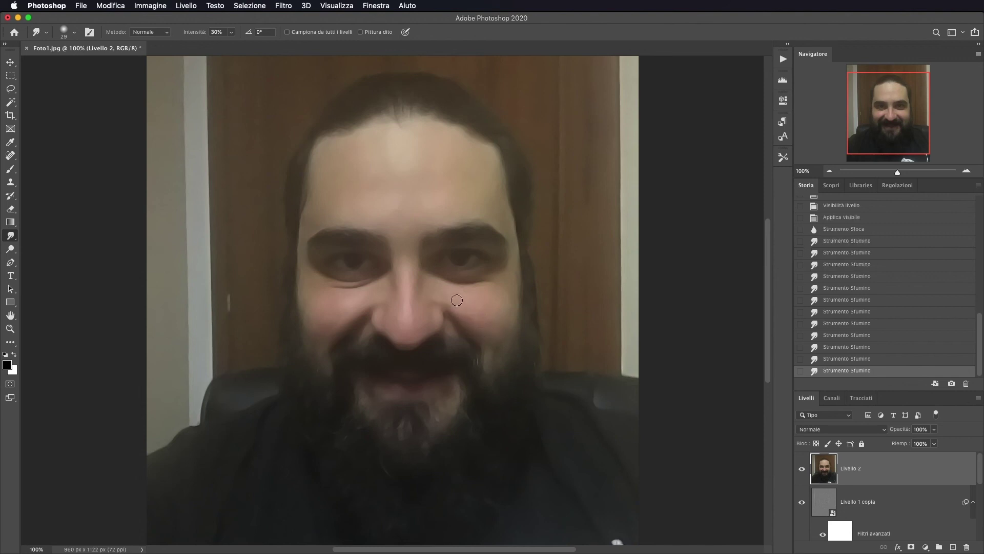
mouse_move(418, 205)
left_mouse_down()
mouse_move(430, 226)
mouse_move(462, 220)
left_mouse_up()
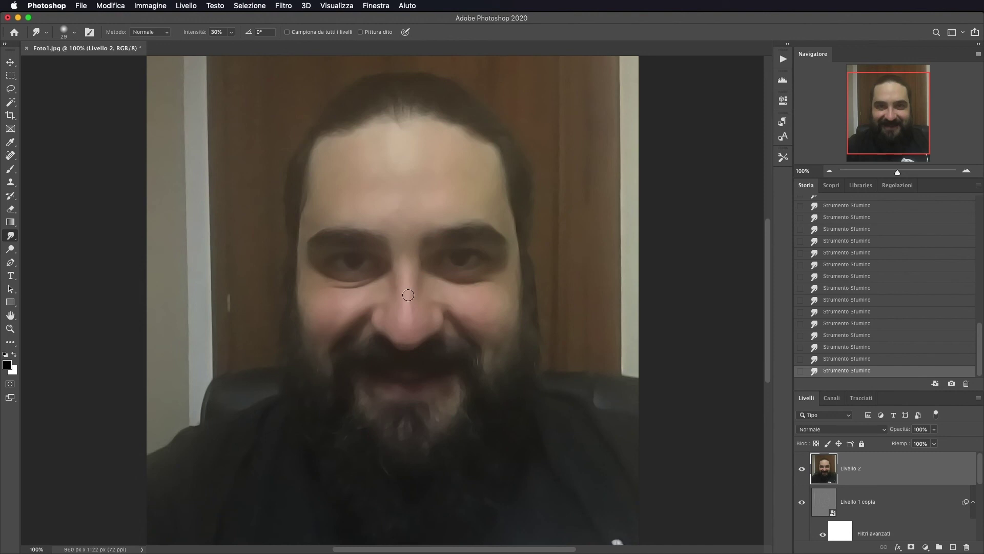
left_click_drag(487, 311, 501, 331)
left_click(831, 171)
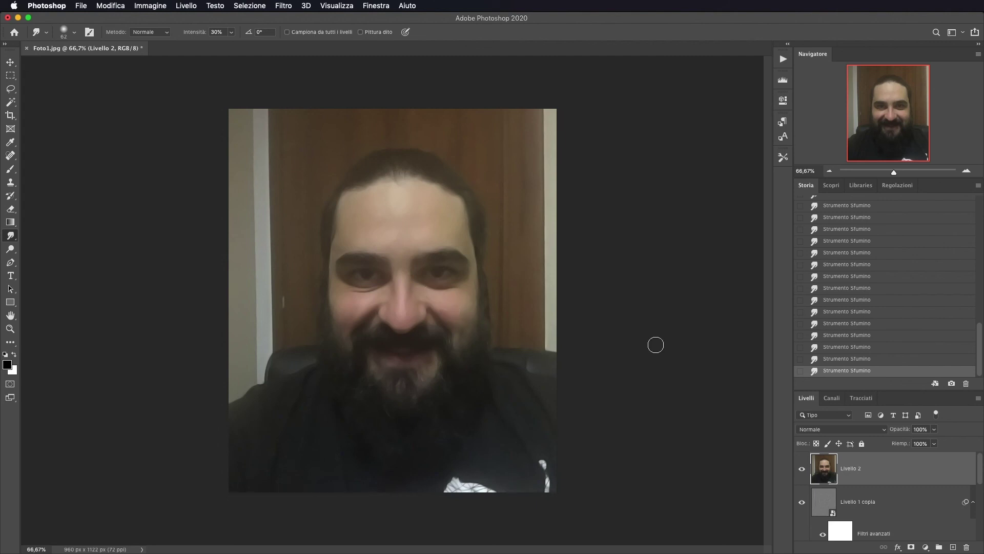
scroll(931, 497, "down", 3)
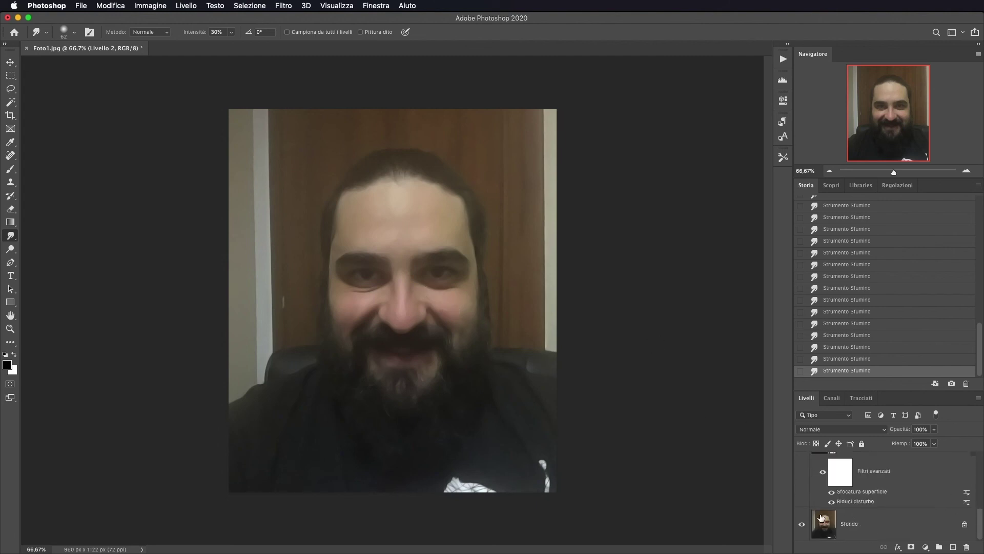
left_click(802, 527, "alt")
left_click(803, 526, "alt")
left_click(802, 527, "alt")
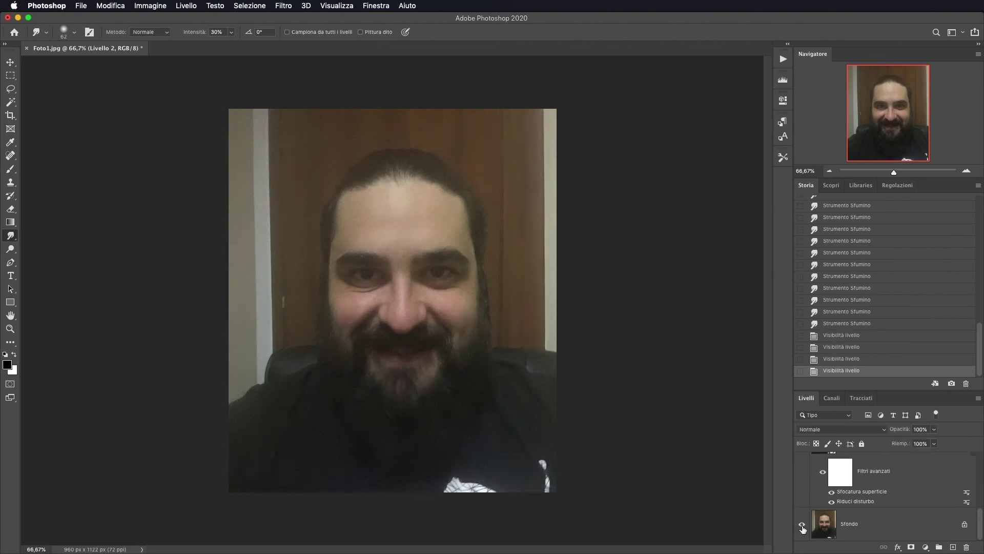